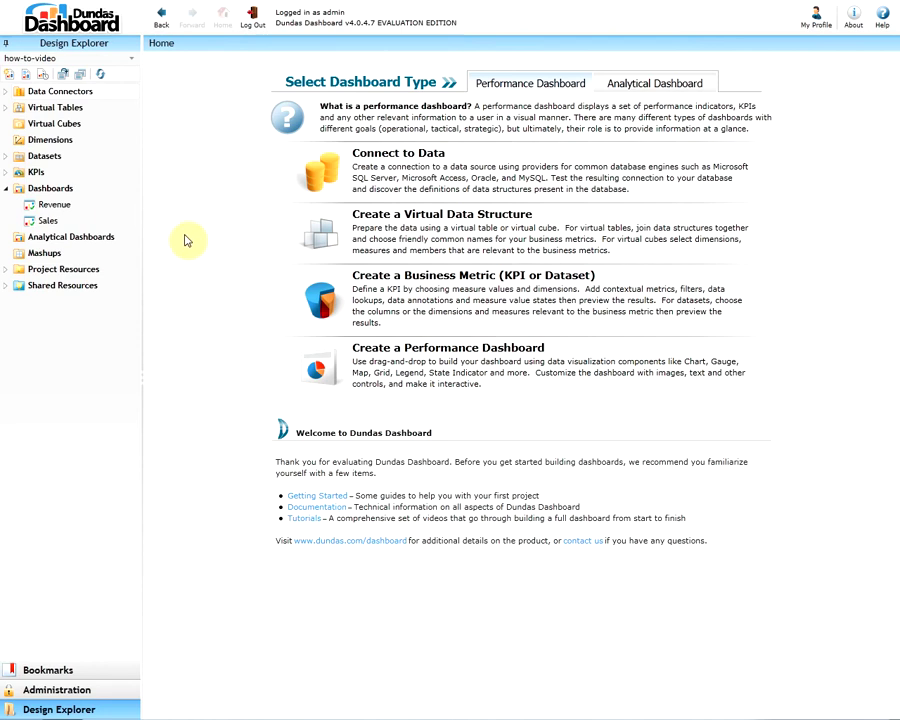
- Open the Revenue dashboard and view its line chart for Jan-22 to Jan-27-2013
{"action": "left_click", "coordinate": [105, 206]}
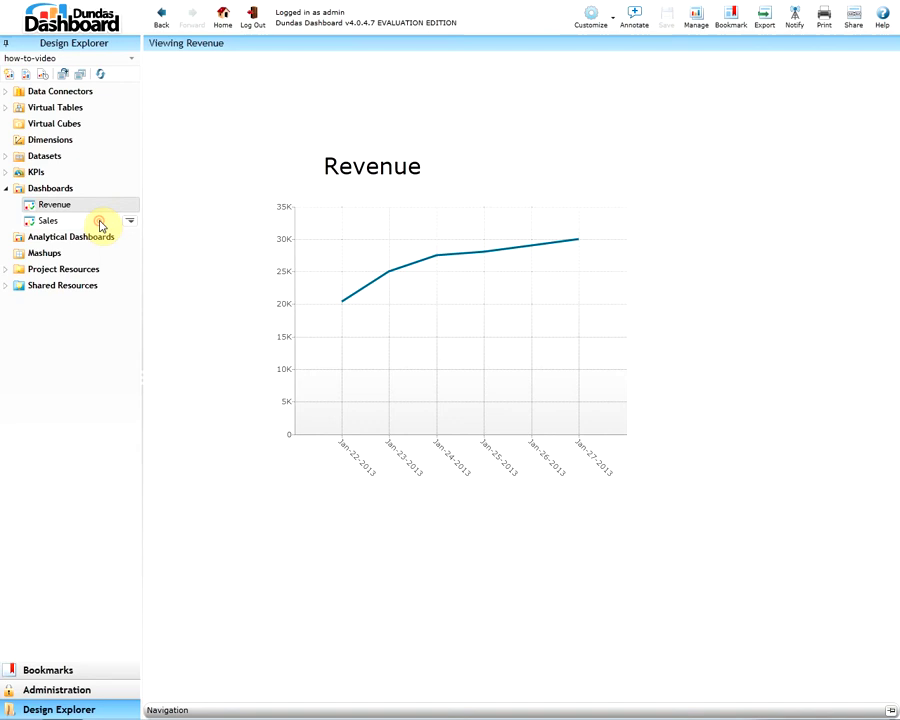
- Show the Sales dashboard's revenue table, ranging from 20,400.00 to 30,000.00
{"action": "left_click", "coordinate": [100, 224]}
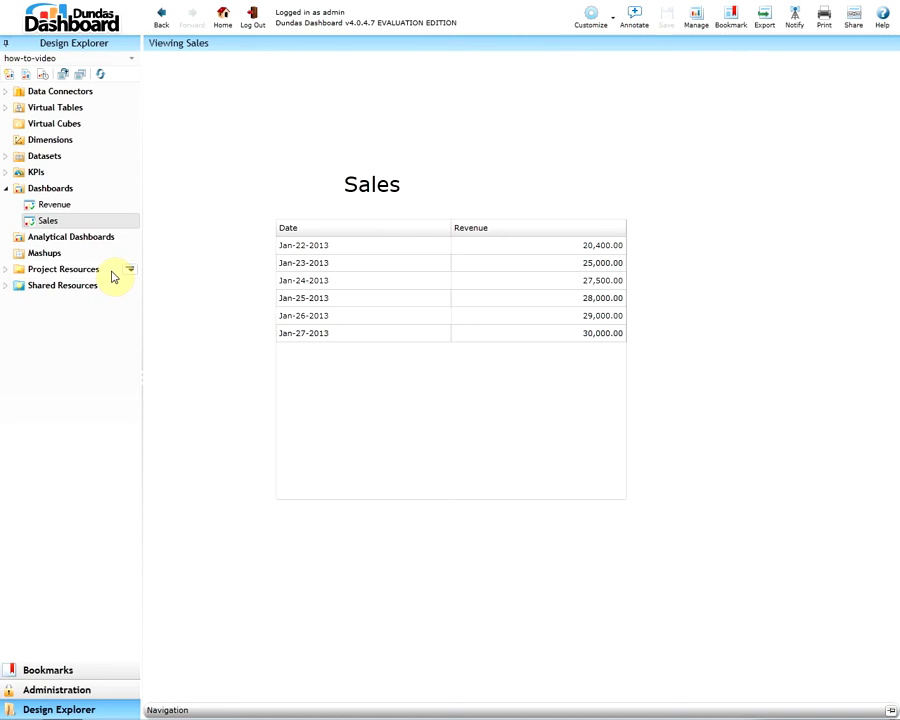
- Under Project Resources, add a dashboard template named 'how-to-video template'
{"action": "left_click", "coordinate": [7, 271]}
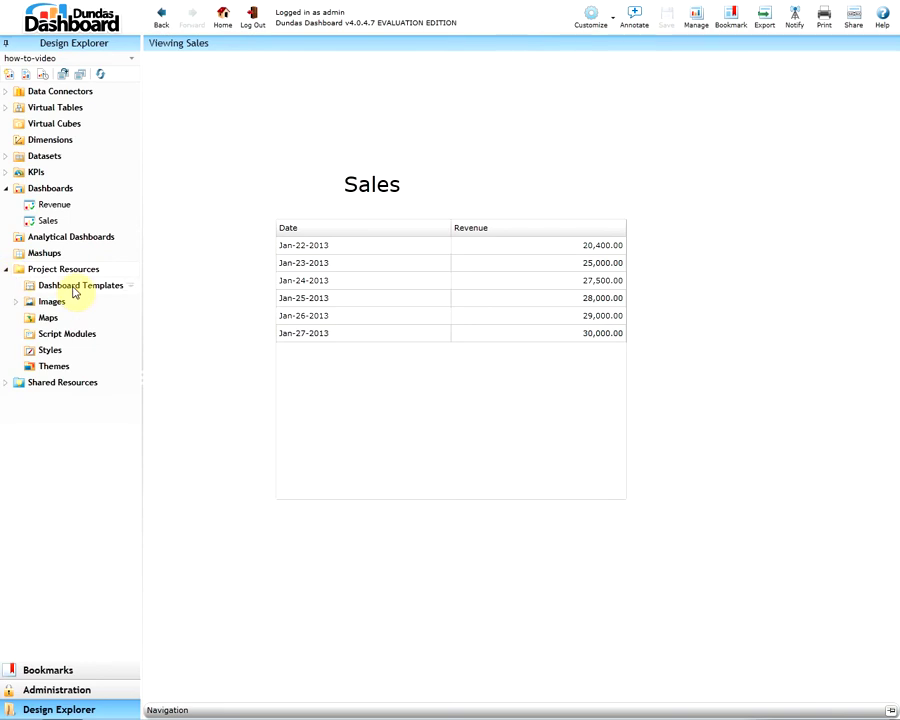
{"action": "mouse_move", "coordinate": [73, 291]}
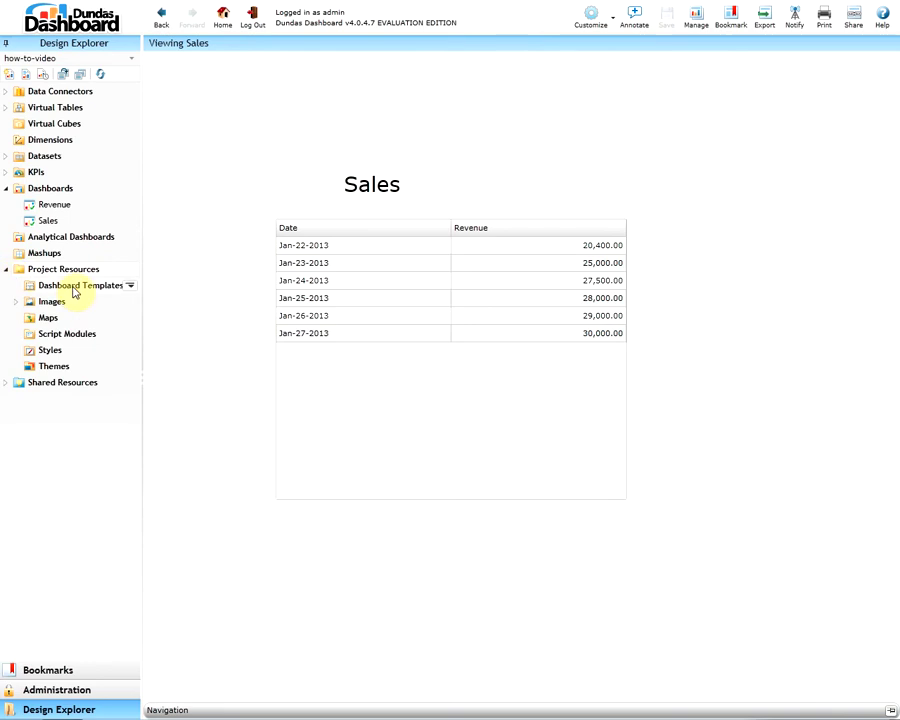
{"action": "left_click", "coordinate": [129, 288]}
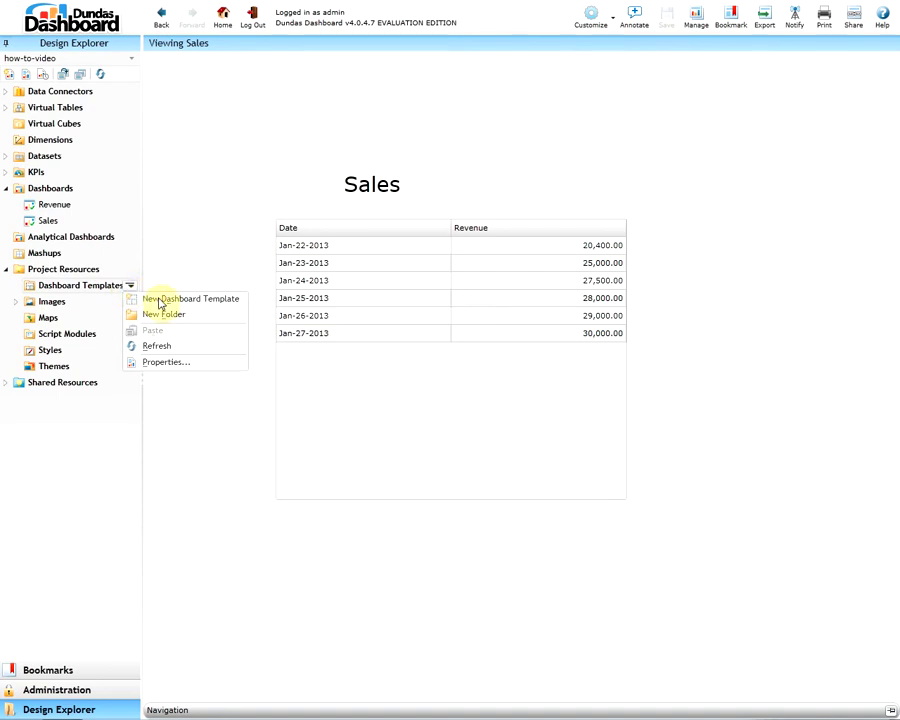
{"action": "left_click", "coordinate": [158, 299]}
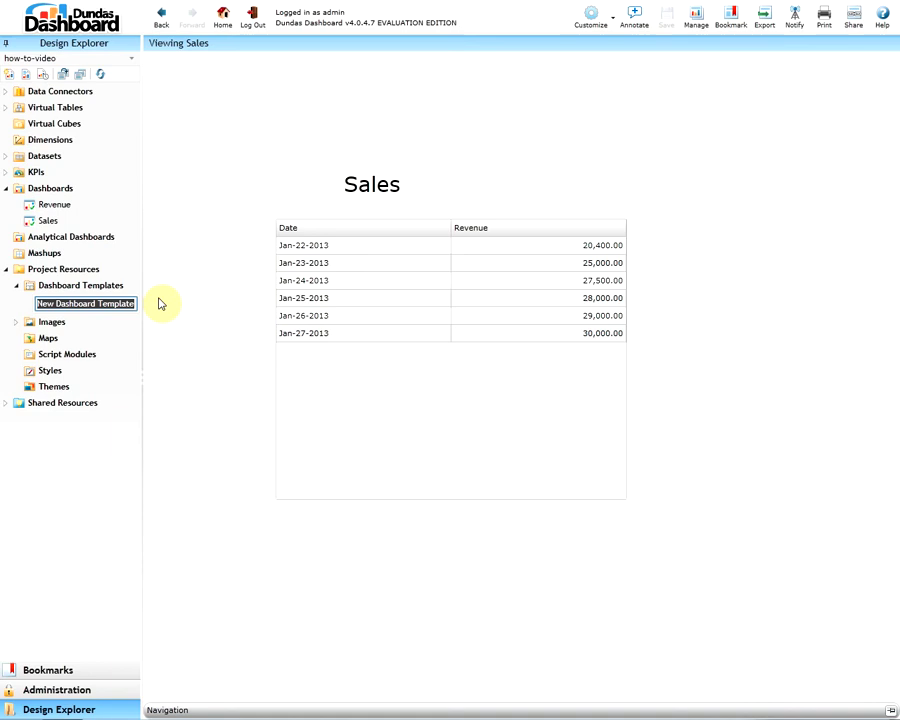
{"action": "type", "text": "how-to-v"}
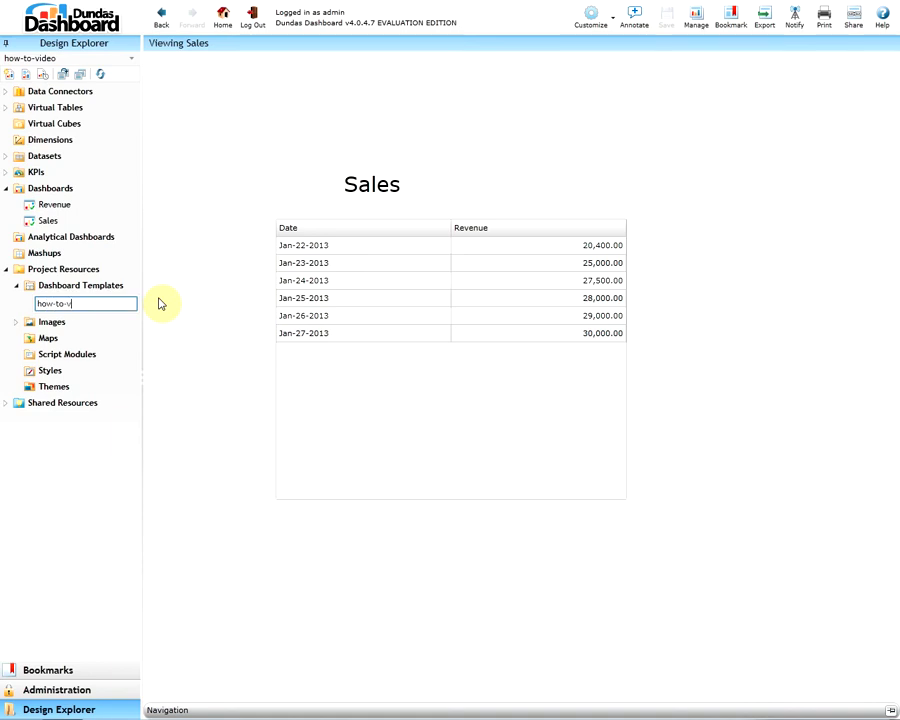
{"action": "type", "text": "ideo template"}
{"action": "key", "text": "Return"}
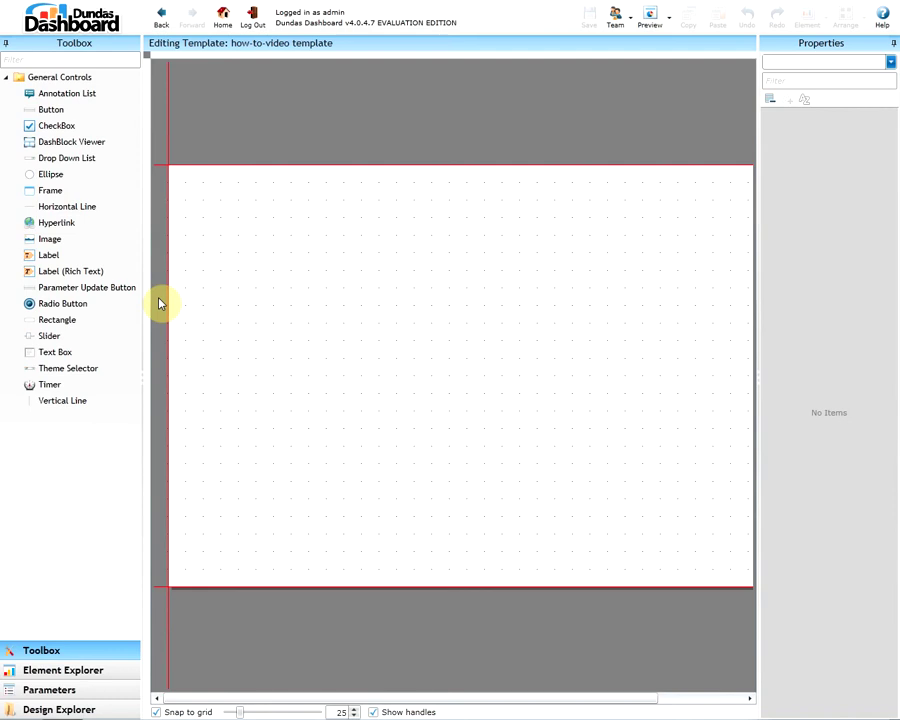
- Change the template canvas width from 960 to 600
{"action": "left_click", "coordinate": [315, 308]}
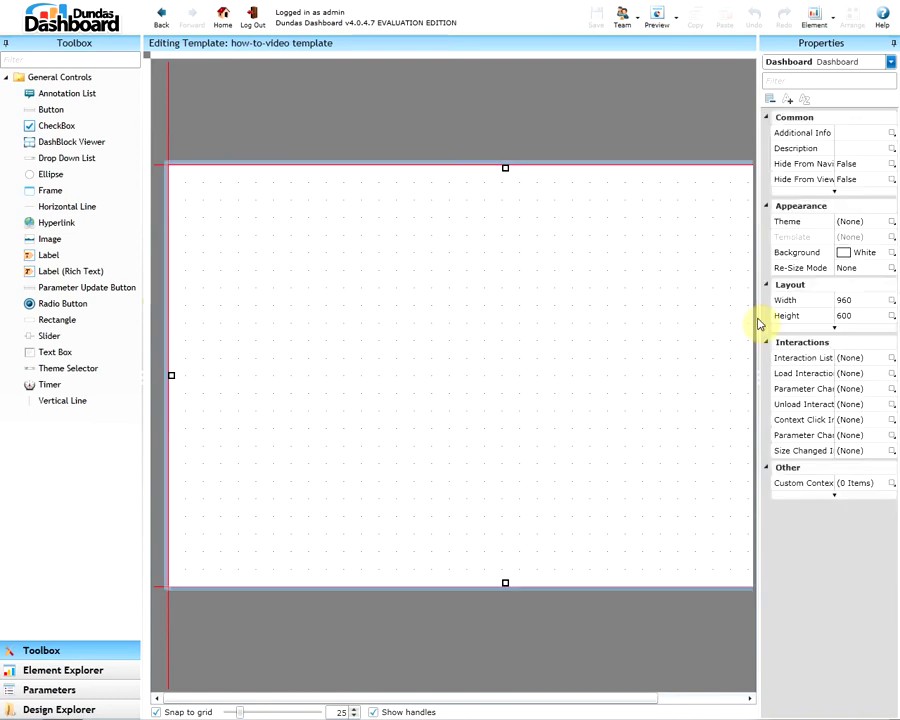
{"action": "left_click", "coordinate": [871, 301]}
{"action": "left_click", "coordinate": [871, 301]}
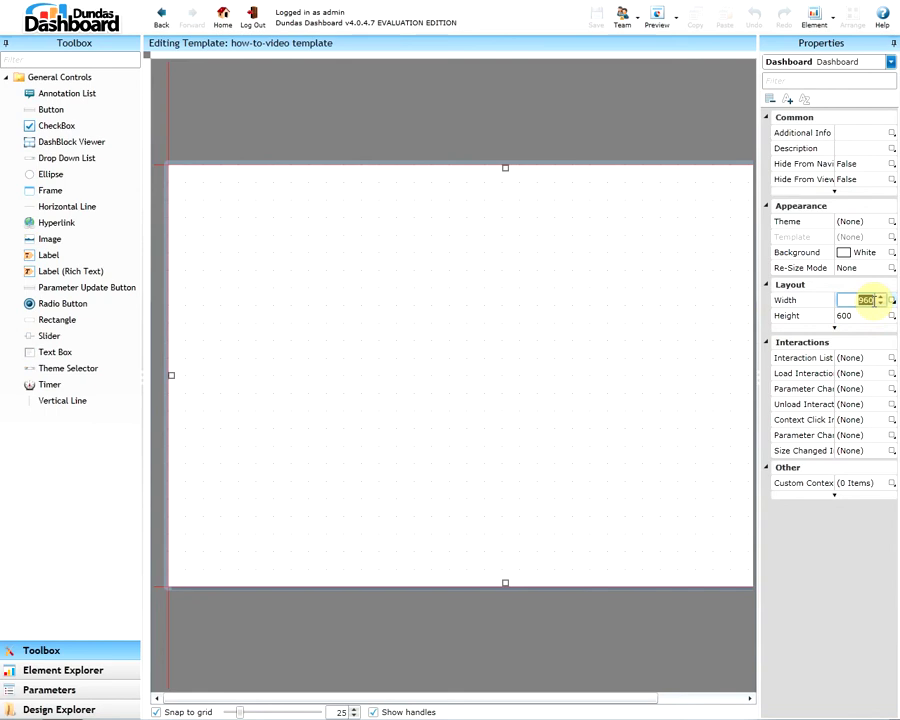
{"action": "type", "text": "600"}
{"action": "key", "text": "Return"}
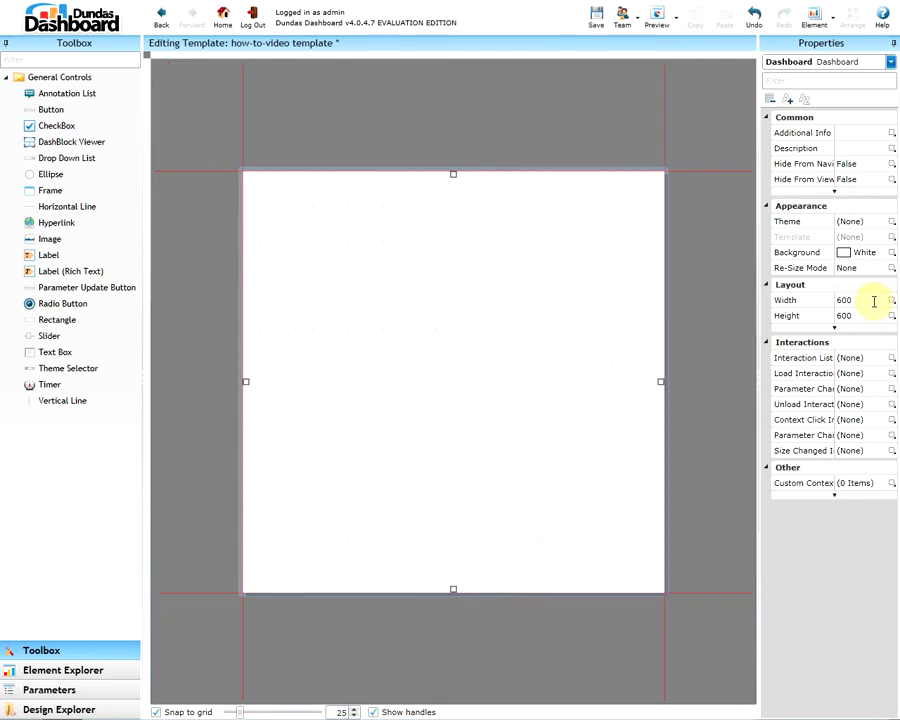
- Give the canvas an orange background and place an Image element at its top-left
{"action": "left_click", "coordinate": [845, 254]}
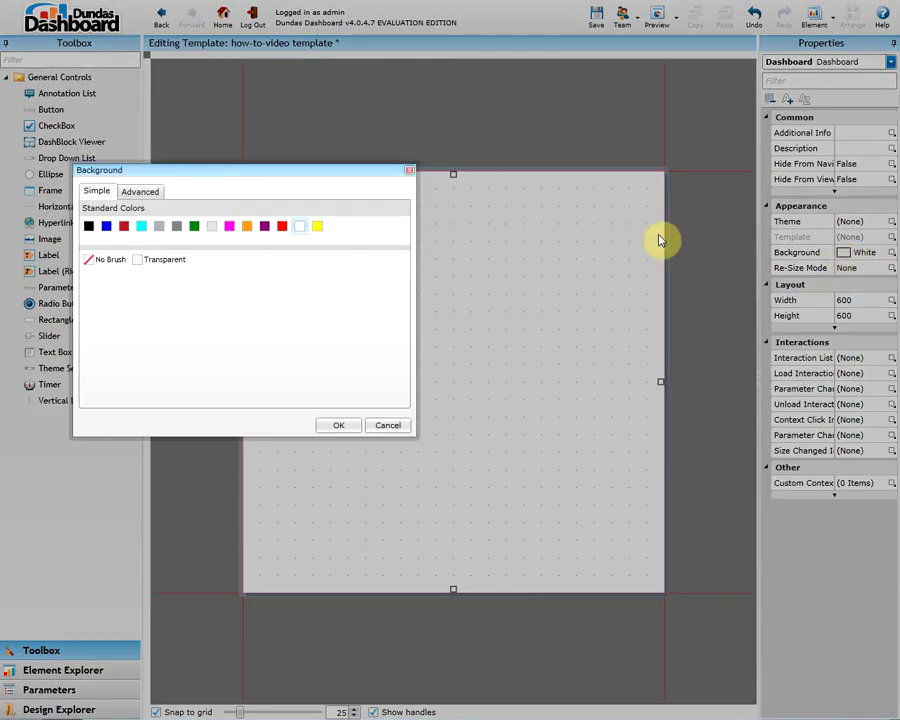
{"action": "left_click", "coordinate": [250, 228]}
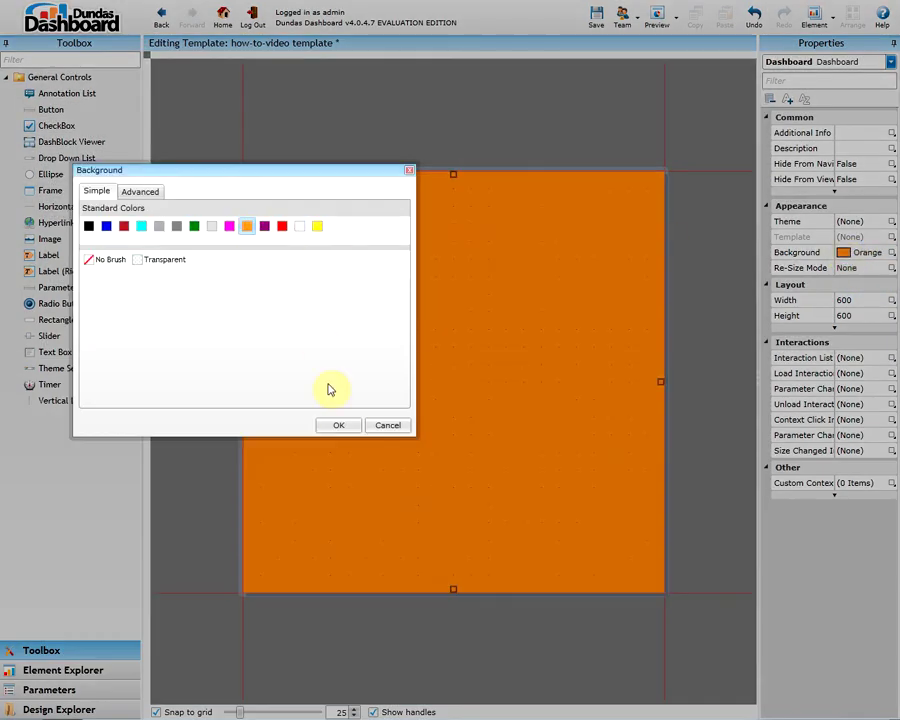
{"action": "left_click", "coordinate": [341, 426]}
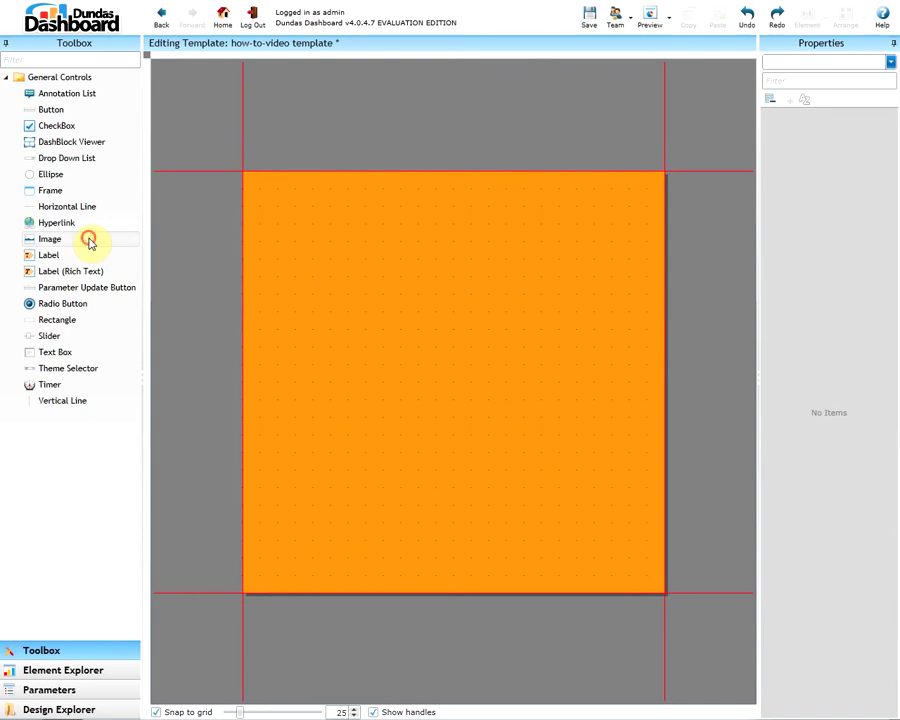
{"action": "left_click_drag", "start_coordinate": [88, 237], "coordinate": [268, 207]}
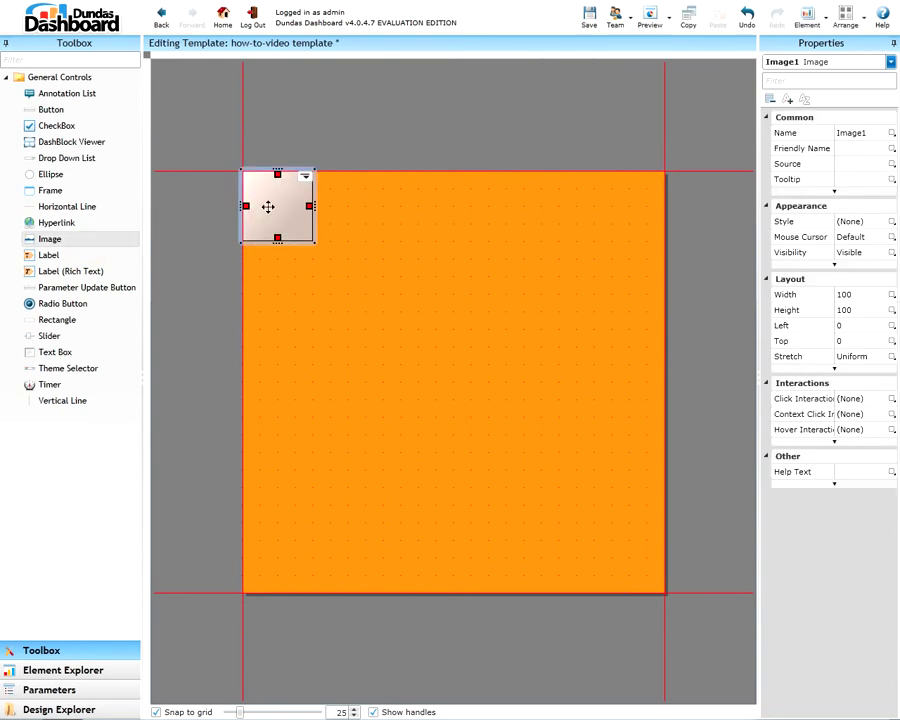
- Set Image1 to dundas.jpg at 175×63 and add a label at the top-right
{"action": "left_click", "coordinate": [881, 166]}
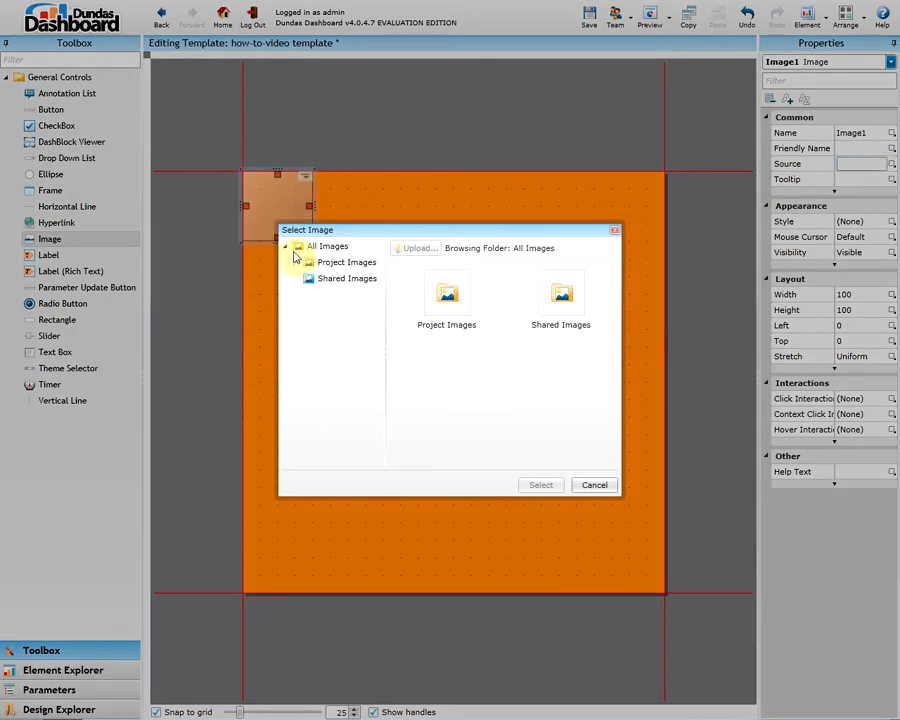
{"action": "left_click", "coordinate": [296, 262]}
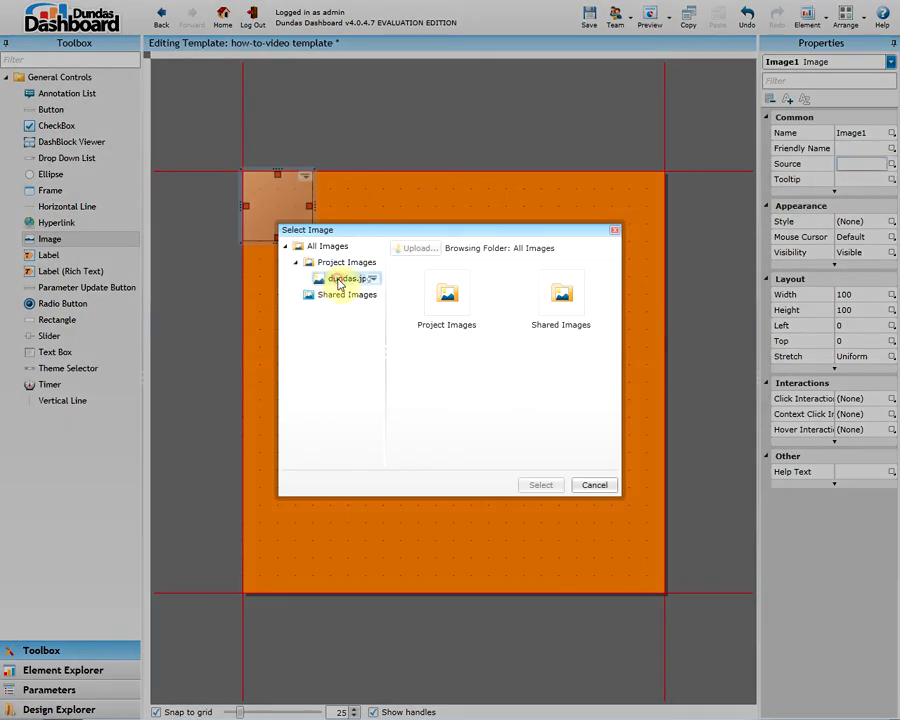
{"action": "left_click", "coordinate": [340, 281]}
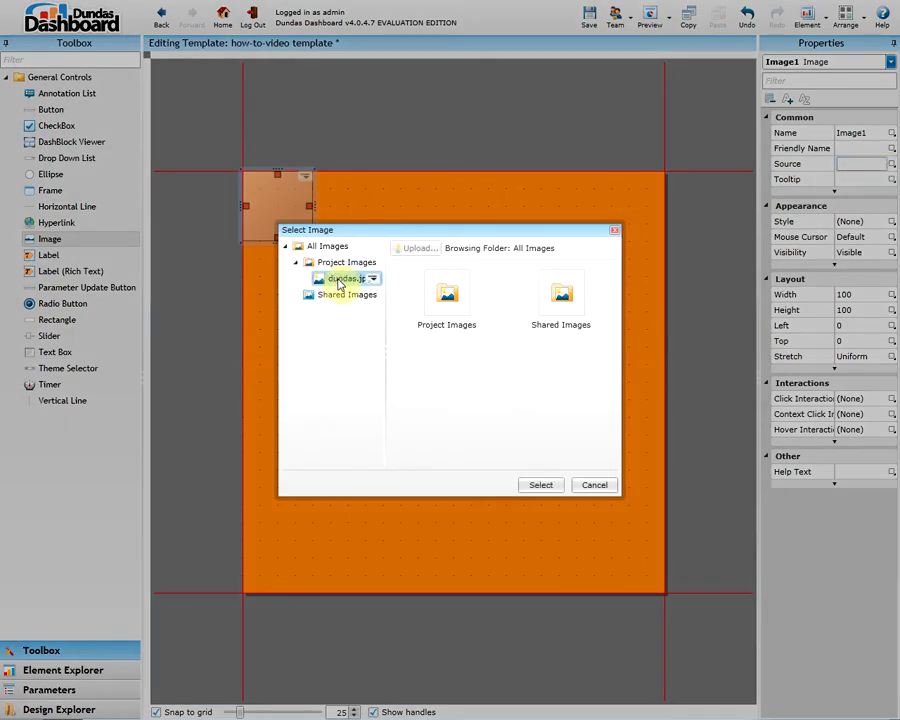
{"action": "left_click", "coordinate": [539, 487]}
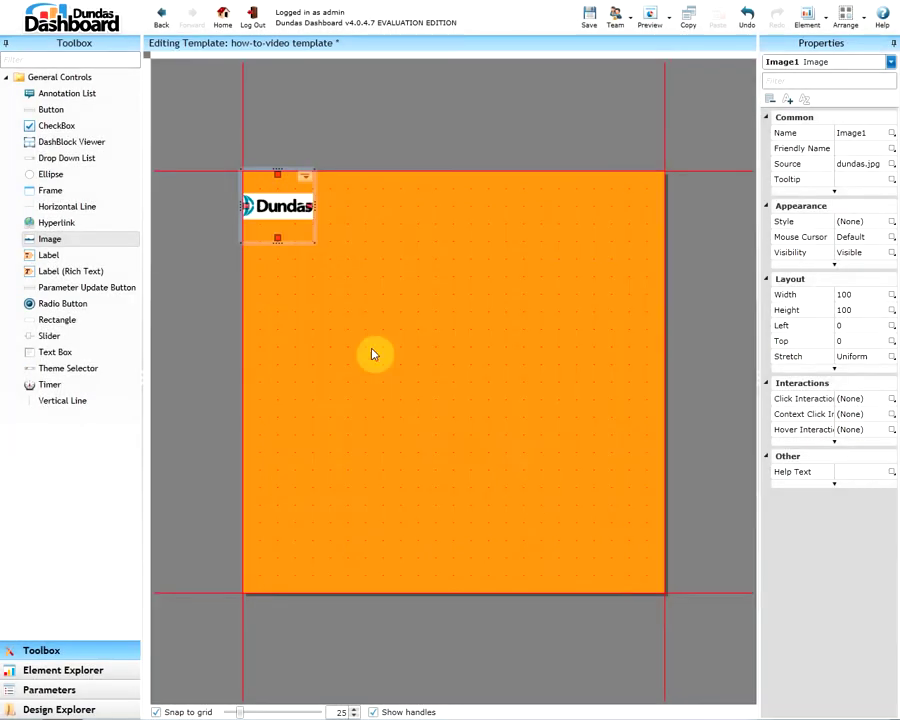
{"action": "left_click_drag", "start_coordinate": [315, 245], "coordinate": [368, 216]}
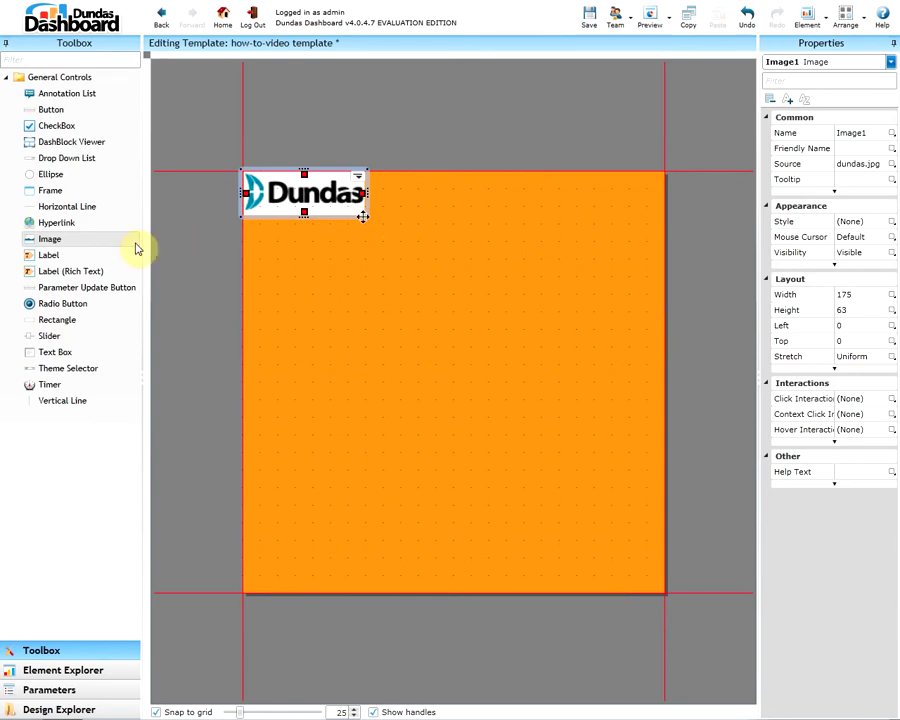
{"action": "left_click_drag", "start_coordinate": [48, 255], "coordinate": [628, 188]}
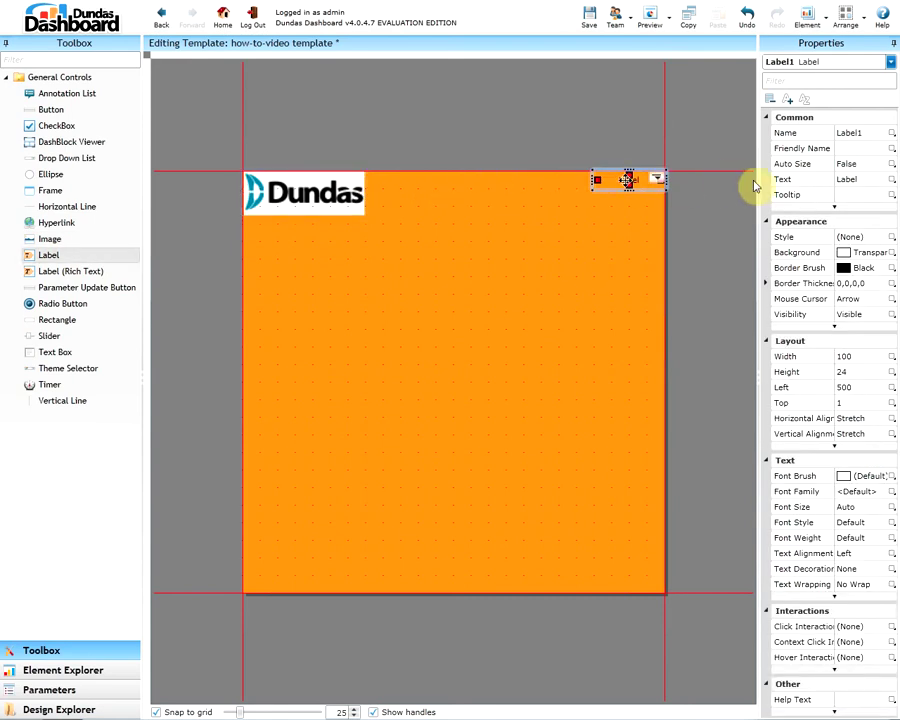
- Set the label's text to 'Template'
{"action": "left_click", "coordinate": [848, 180]}
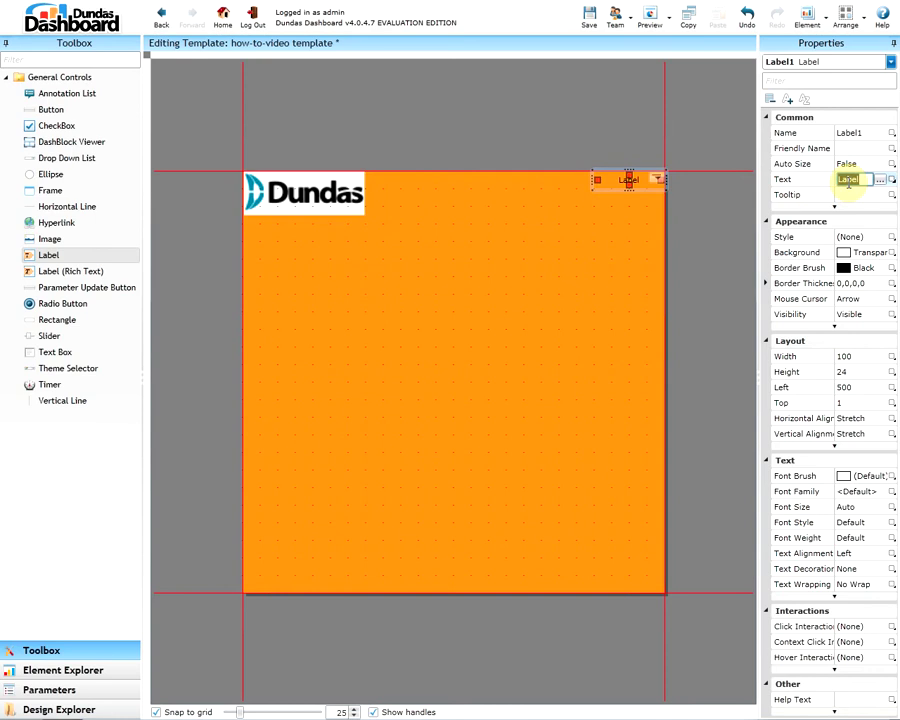
{"action": "type", "text": "Template"}
{"action": "key", "text": "Return"}
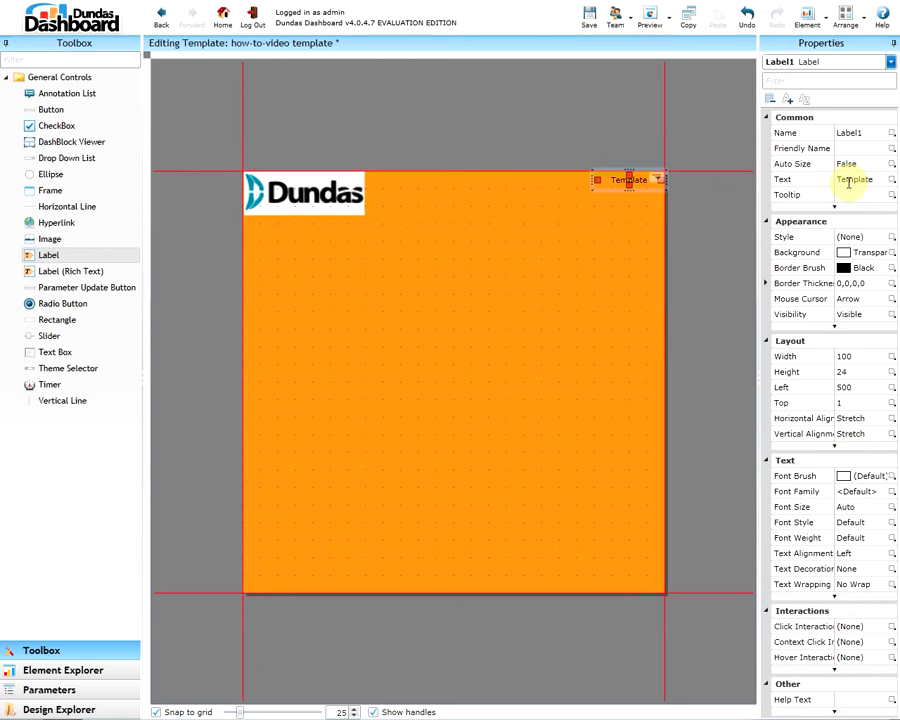
- Save the how-to-video template and check it in
{"action": "left_click", "coordinate": [590, 22]}
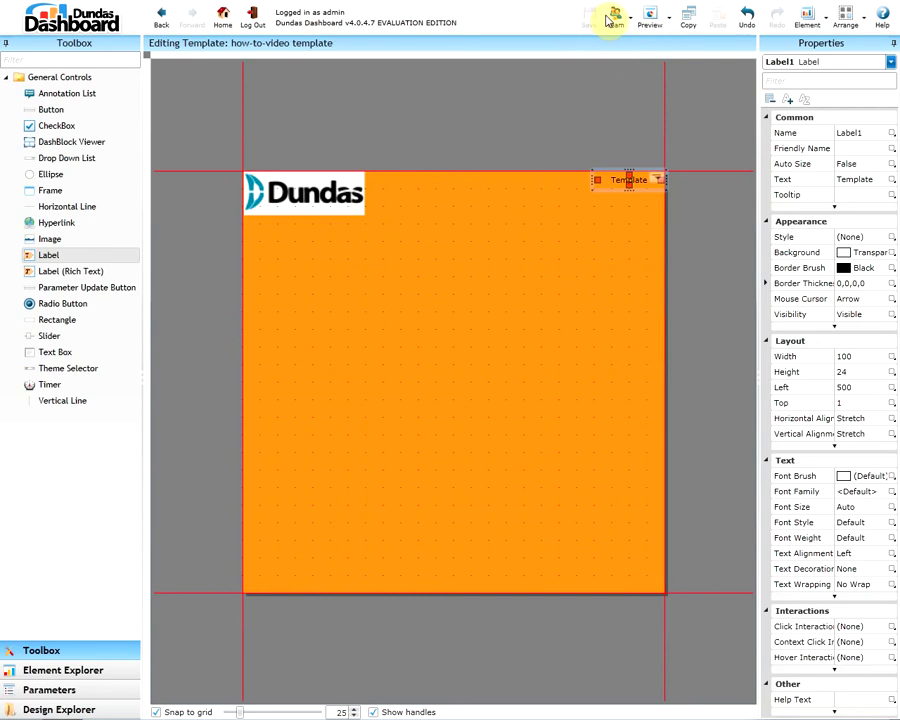
{"action": "left_click", "coordinate": [620, 20]}
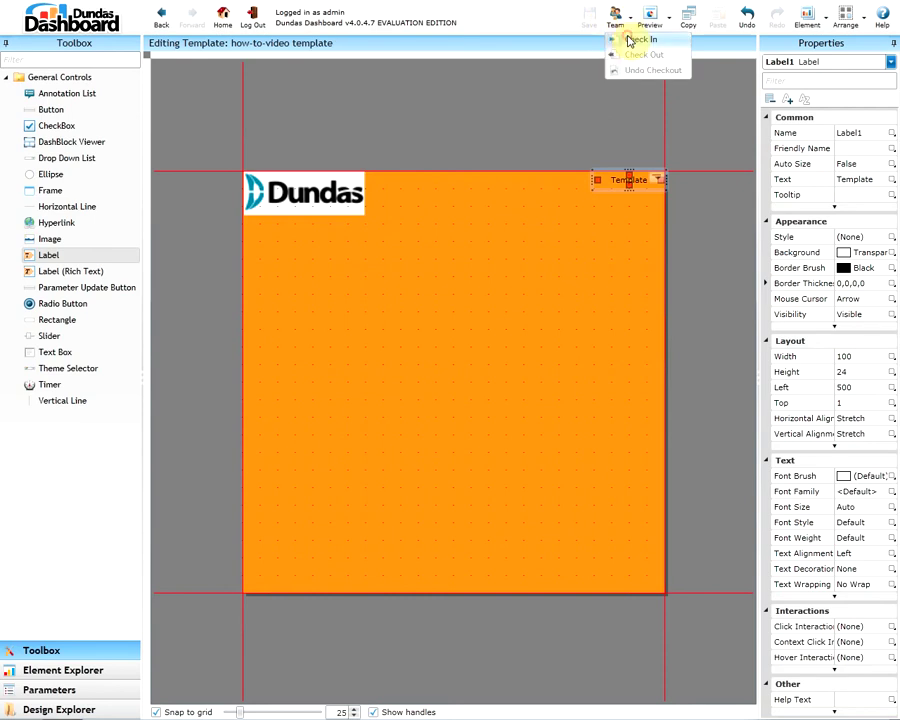
{"action": "left_click", "coordinate": [629, 39]}
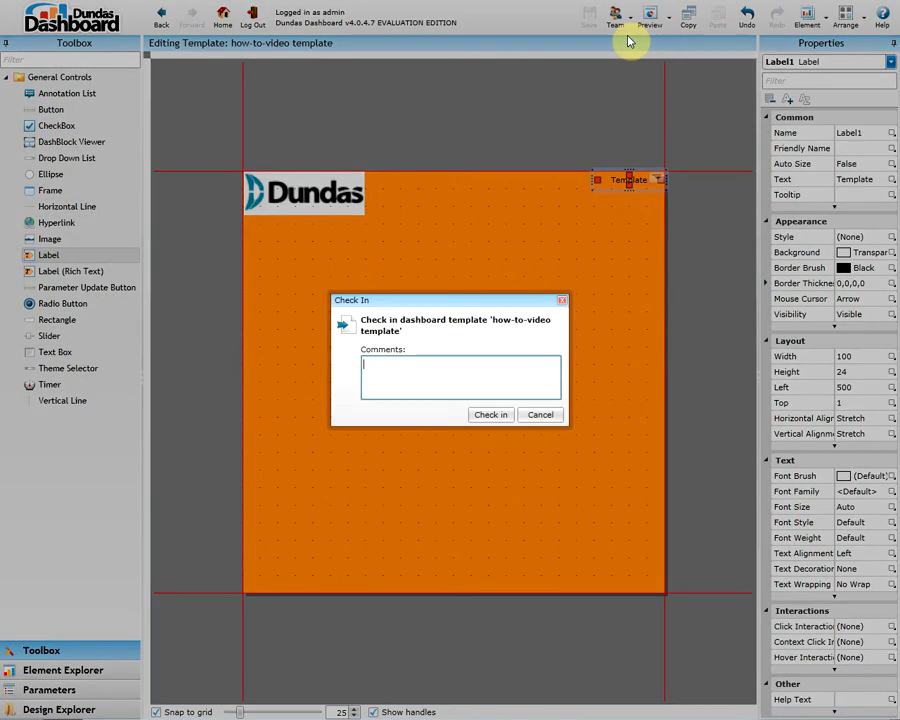
{"action": "left_click", "coordinate": [504, 414]}
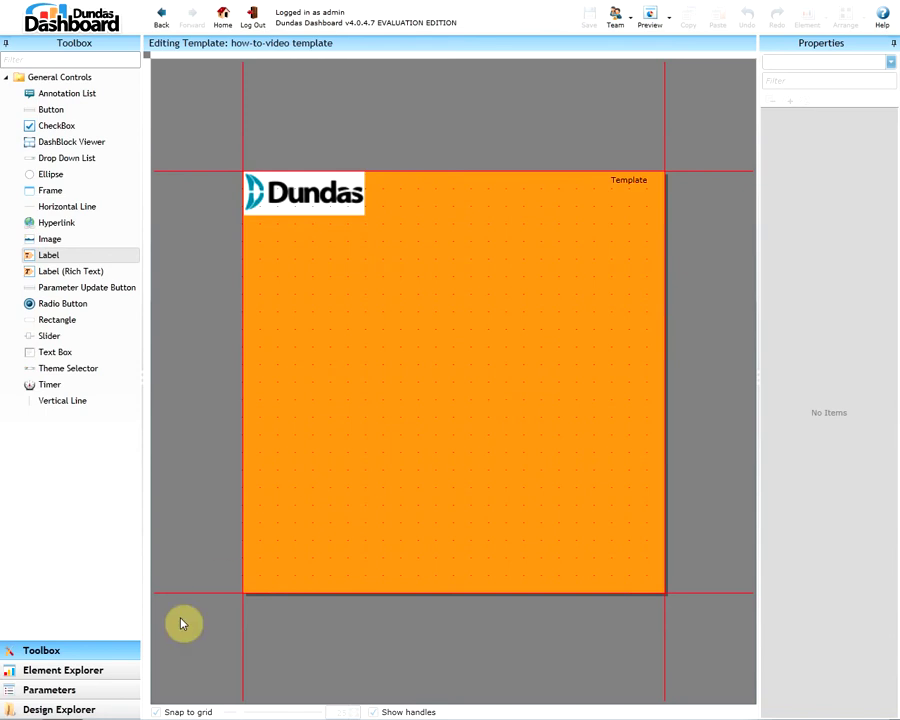
- Edit the Revenue dashboard and set its Template to 'how-to-video template'
{"action": "left_click", "coordinate": [82, 709]}
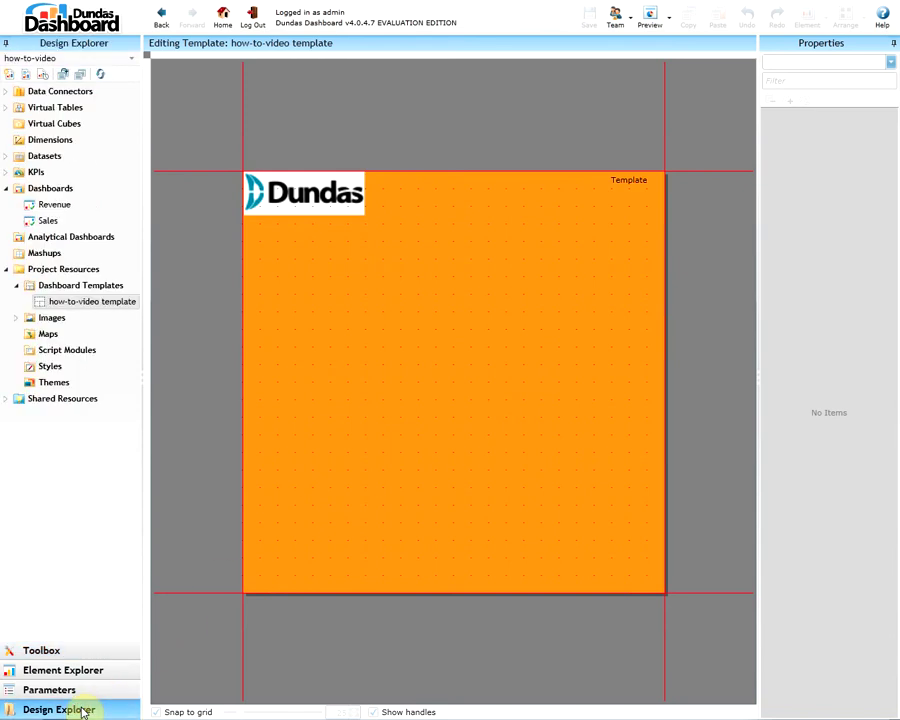
{"action": "right_click", "coordinate": [84, 204]}
{"action": "left_click", "coordinate": [108, 207]}
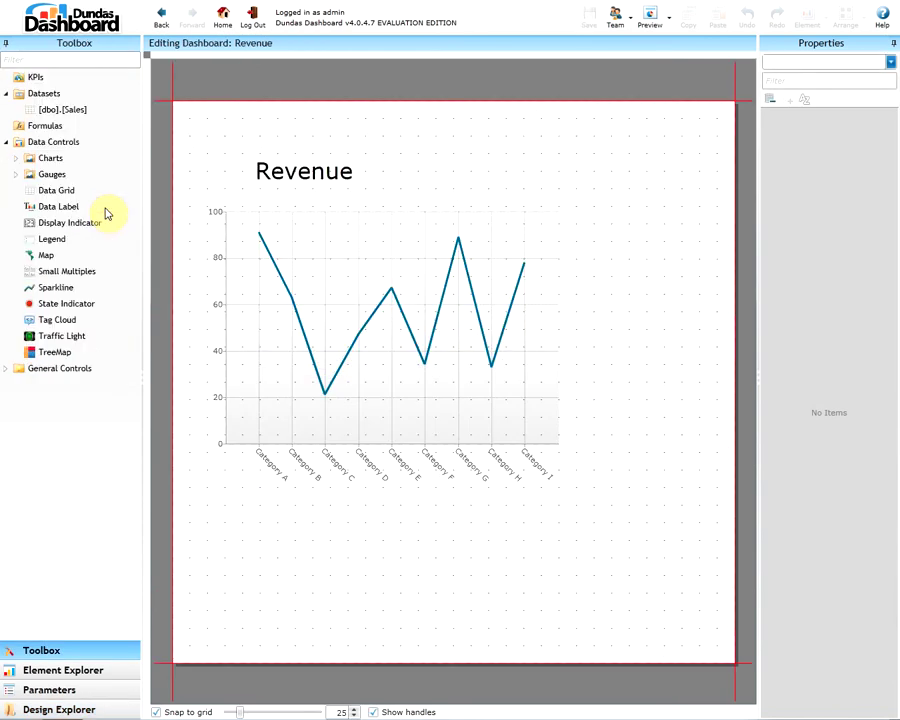
{"action": "left_click", "coordinate": [188, 143]}
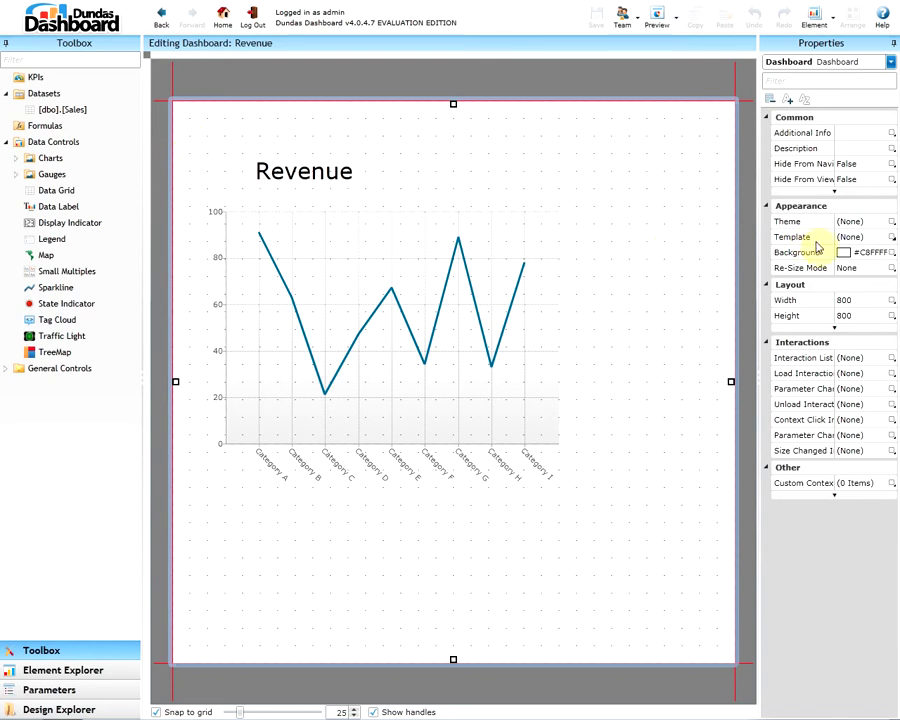
{"action": "left_click", "coordinate": [879, 242]}
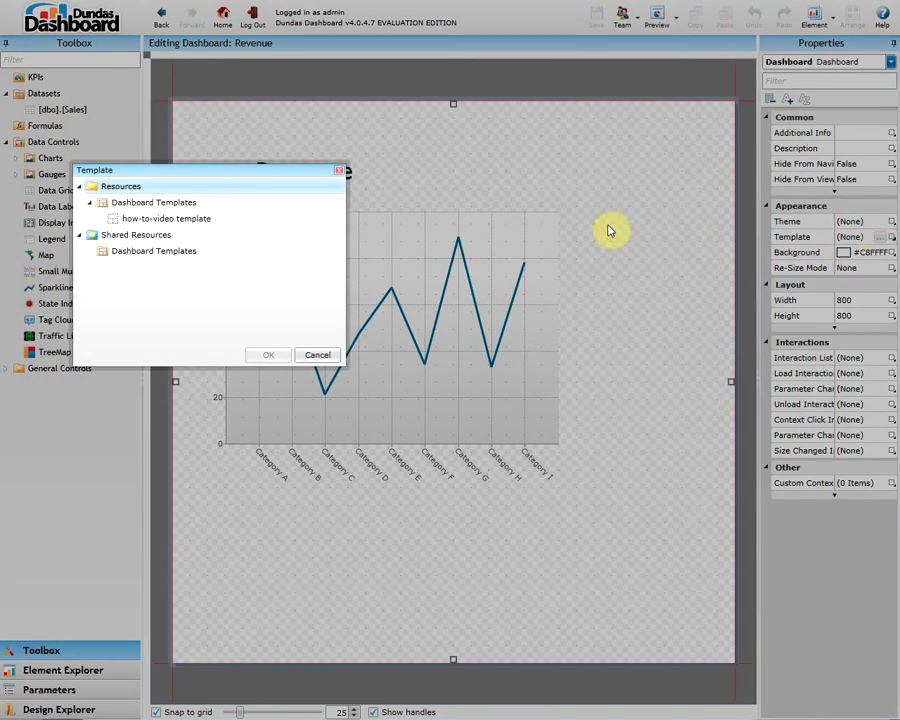
{"action": "left_click", "coordinate": [226, 222]}
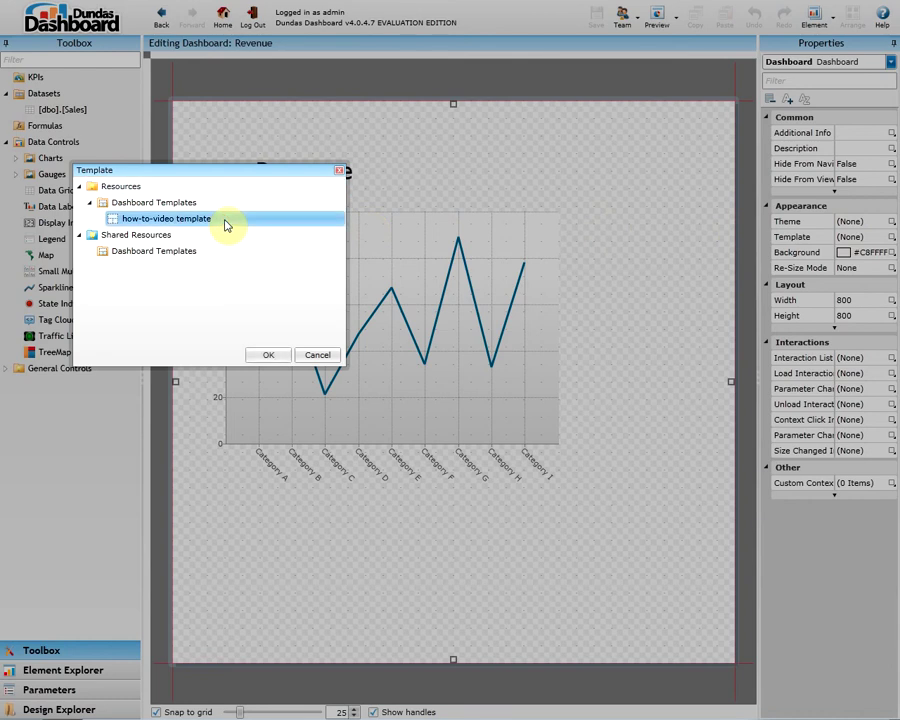
{"action": "left_click", "coordinate": [265, 357]}
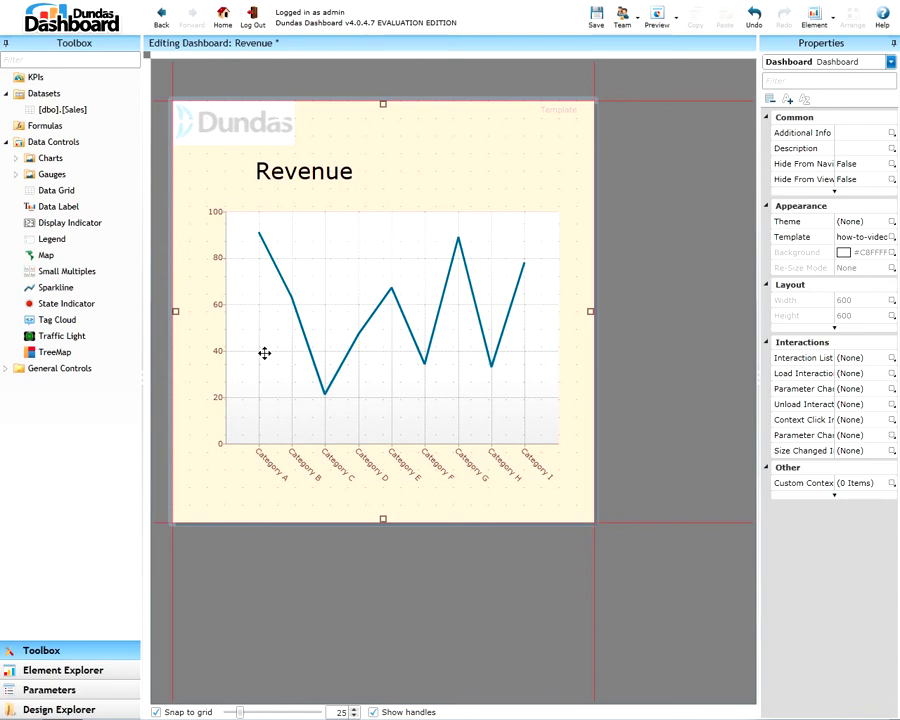
- Preview the templated Revenue dashboard, then save it
{"action": "left_click", "coordinate": [658, 17]}
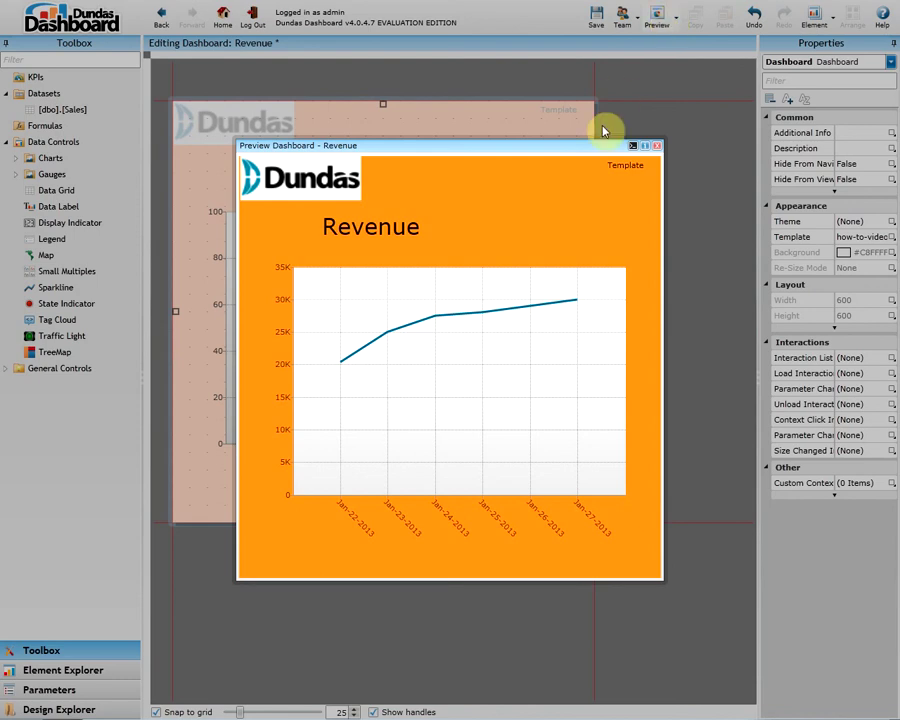
{"action": "left_click", "coordinate": [658, 148]}
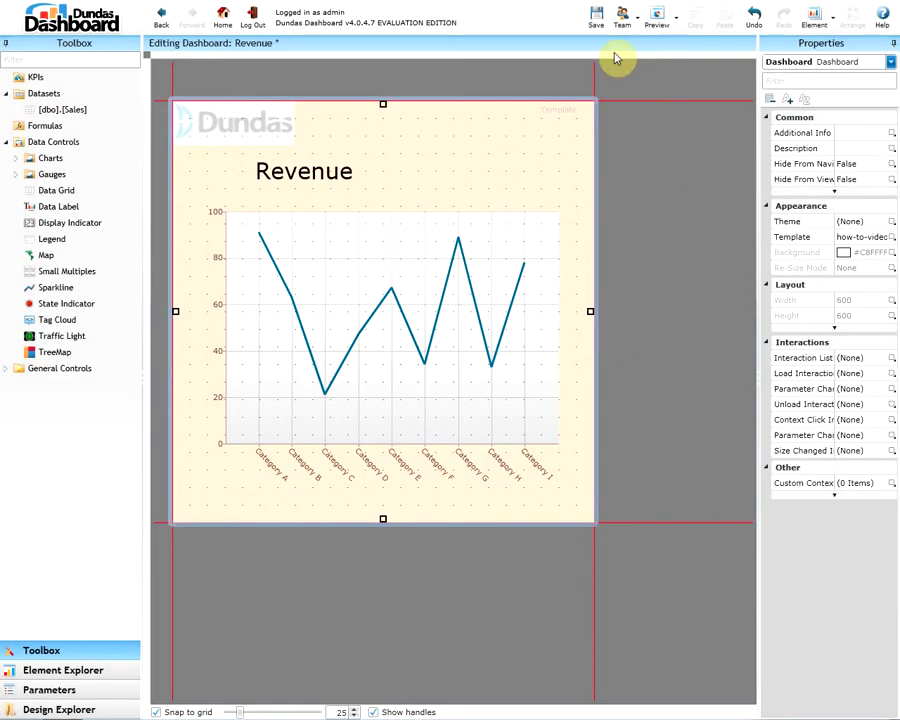
{"action": "left_click", "coordinate": [600, 22]}
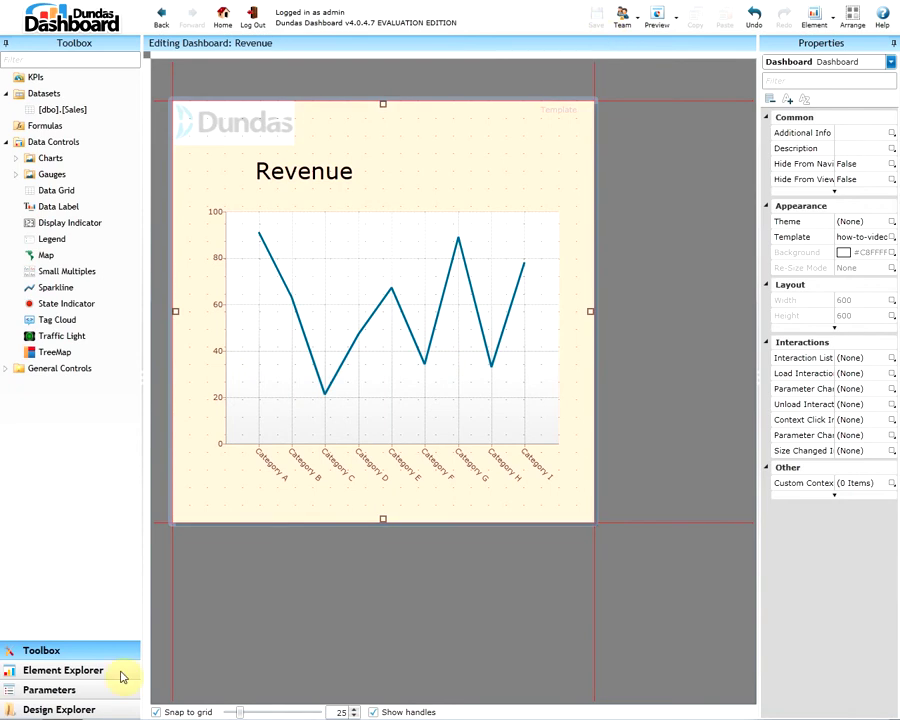
- Edit the Sales dashboard and set its Template to 'how-to-video template'
{"action": "left_click", "coordinate": [90, 708]}
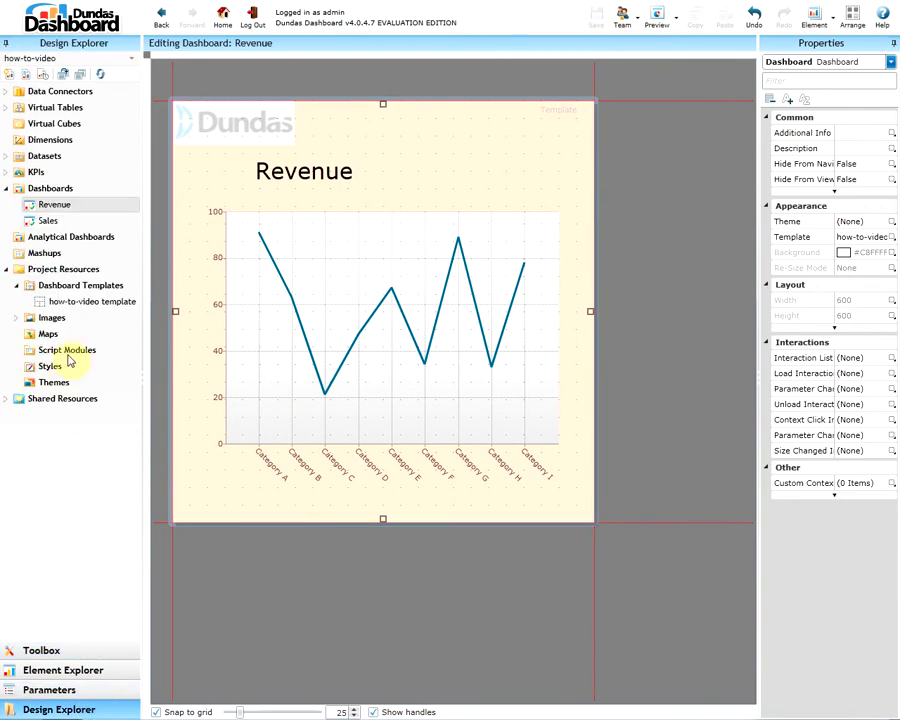
{"action": "right_click", "coordinate": [57, 228]}
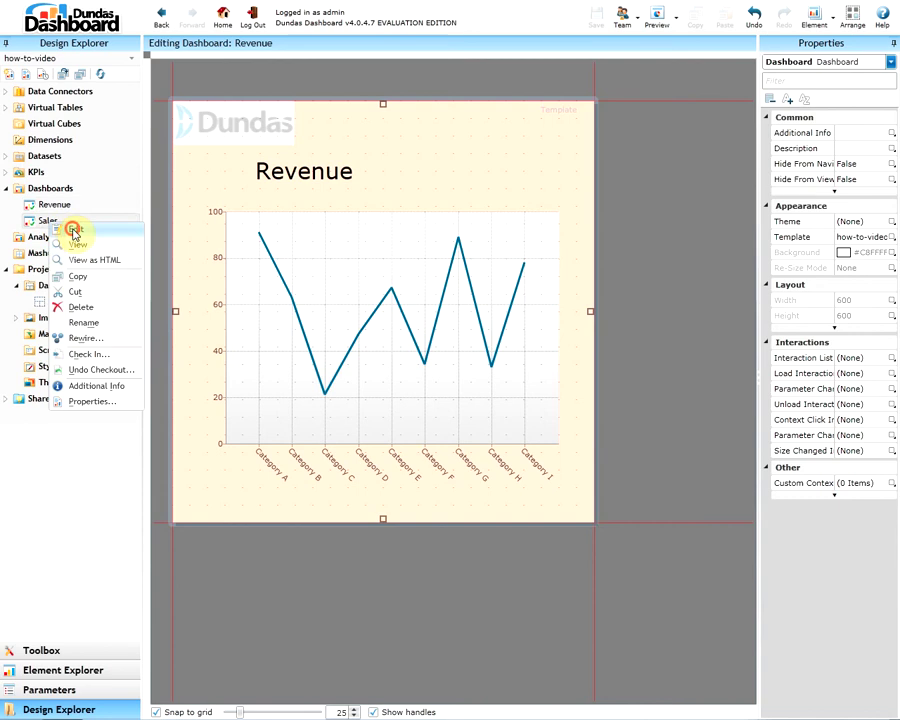
{"action": "left_click", "coordinate": [71, 232]}
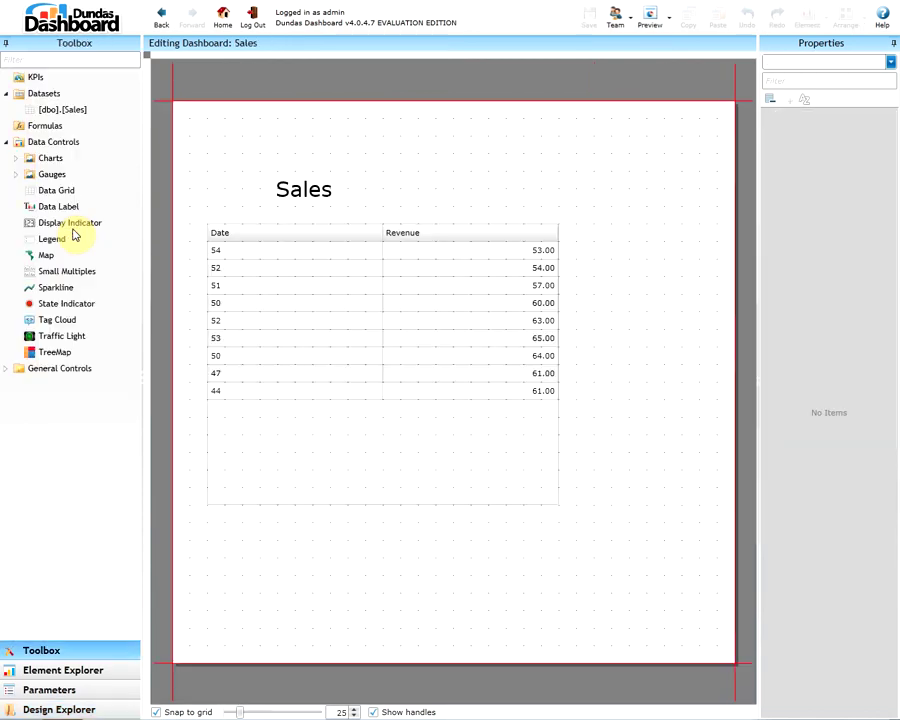
{"action": "left_click", "coordinate": [193, 158]}
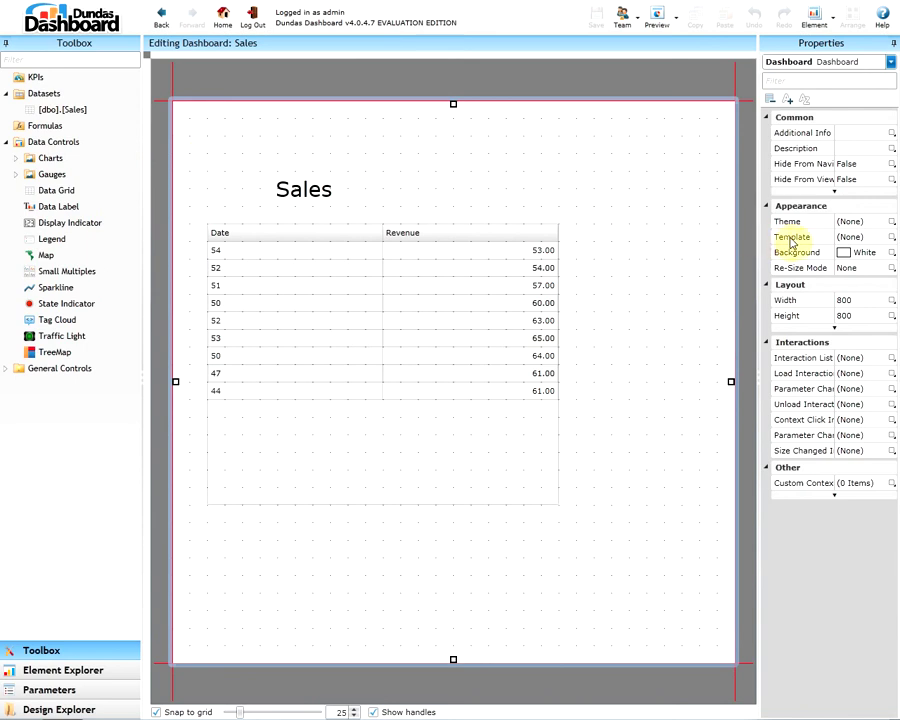
{"action": "left_click", "coordinate": [877, 240]}
{"action": "left_click", "coordinate": [193, 222]}
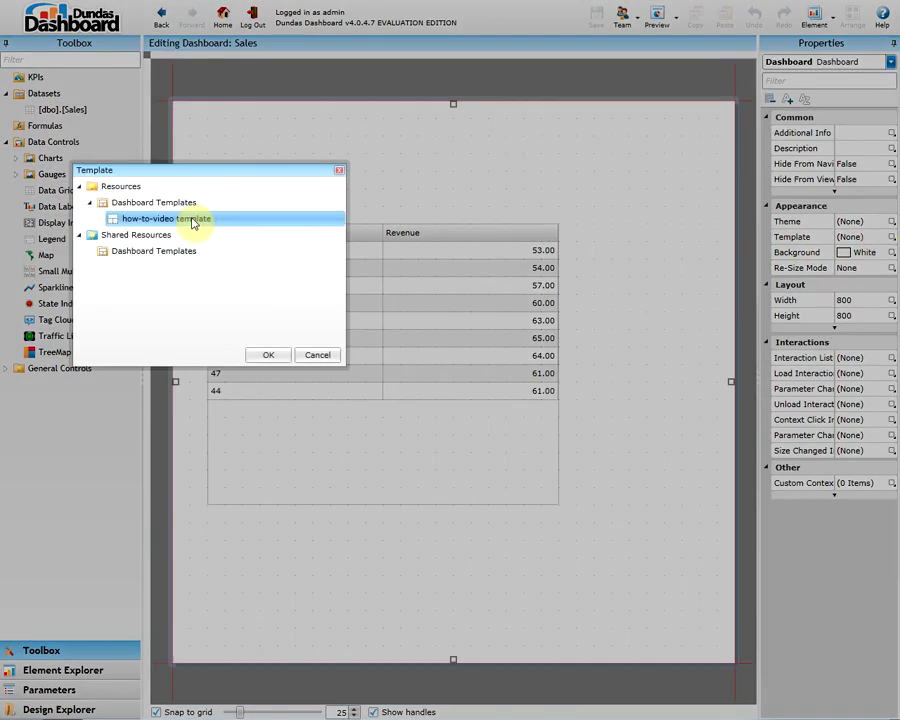
{"action": "left_click", "coordinate": [264, 356]}
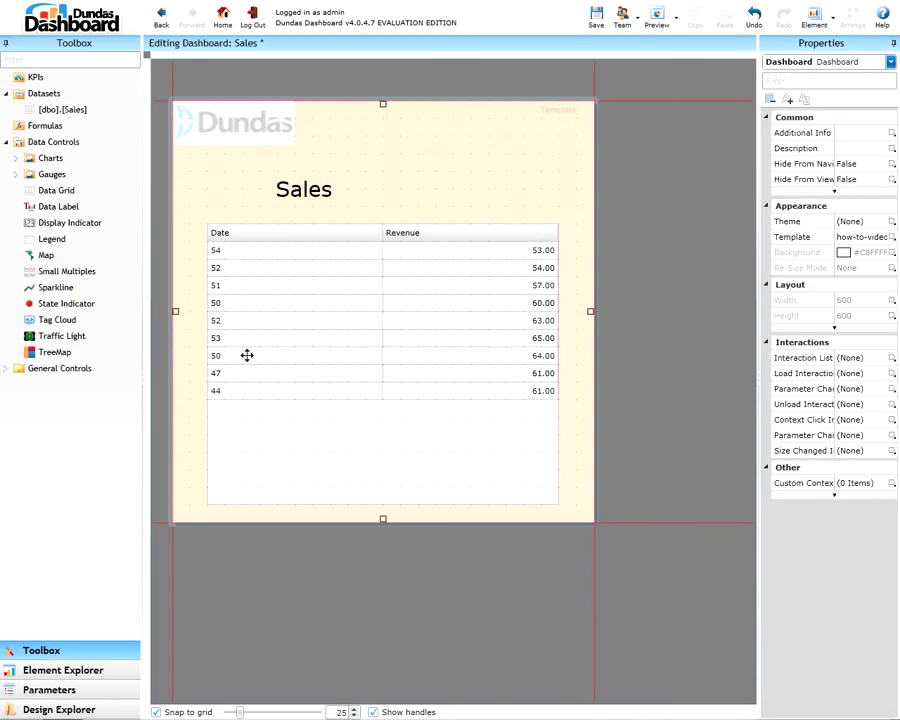
- Preview Sales with the orange template, Dundas logo and Jan-22 to Jan-27-2013 revenue table
{"action": "left_click", "coordinate": [651, 20]}
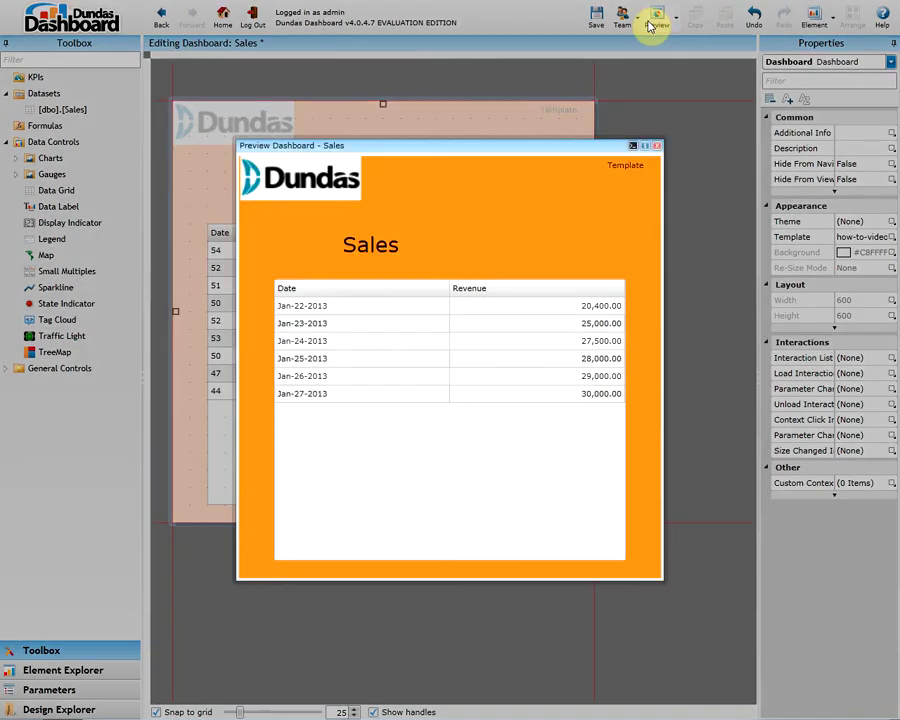